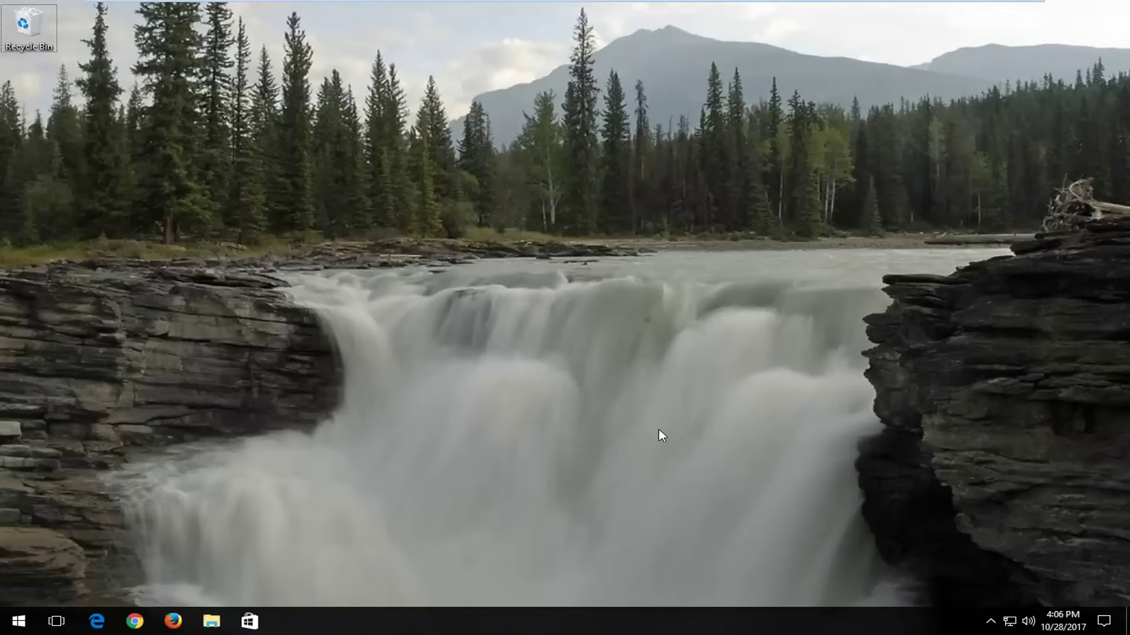
Search the Start menu for 'control panel', replacing an initial 'add device' query.
left_click(8, 626)
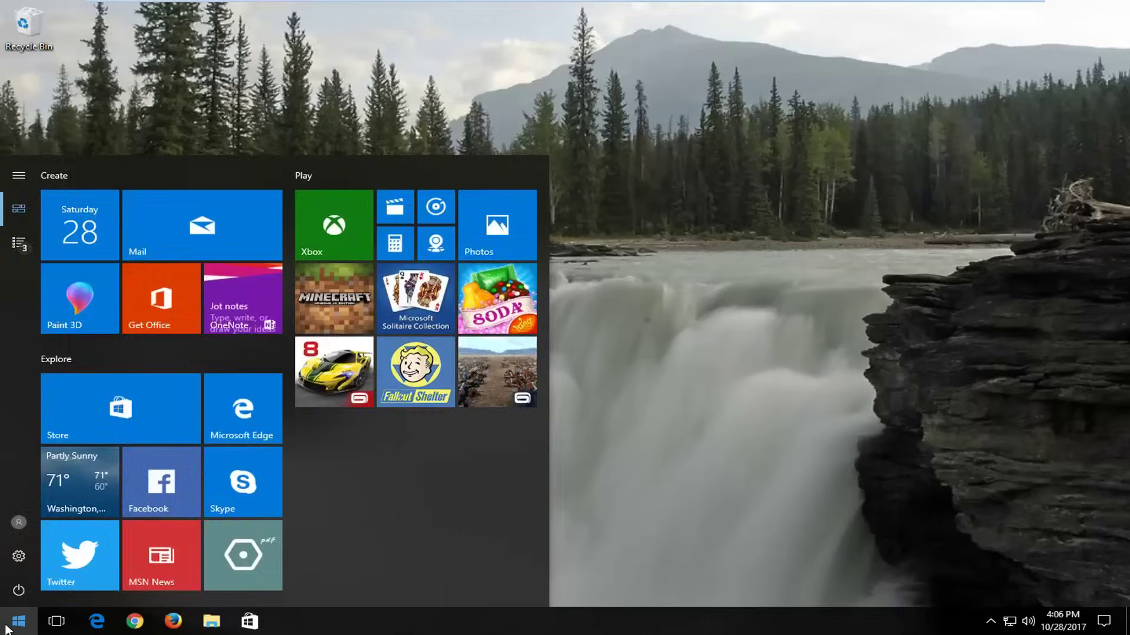
type("add dev")
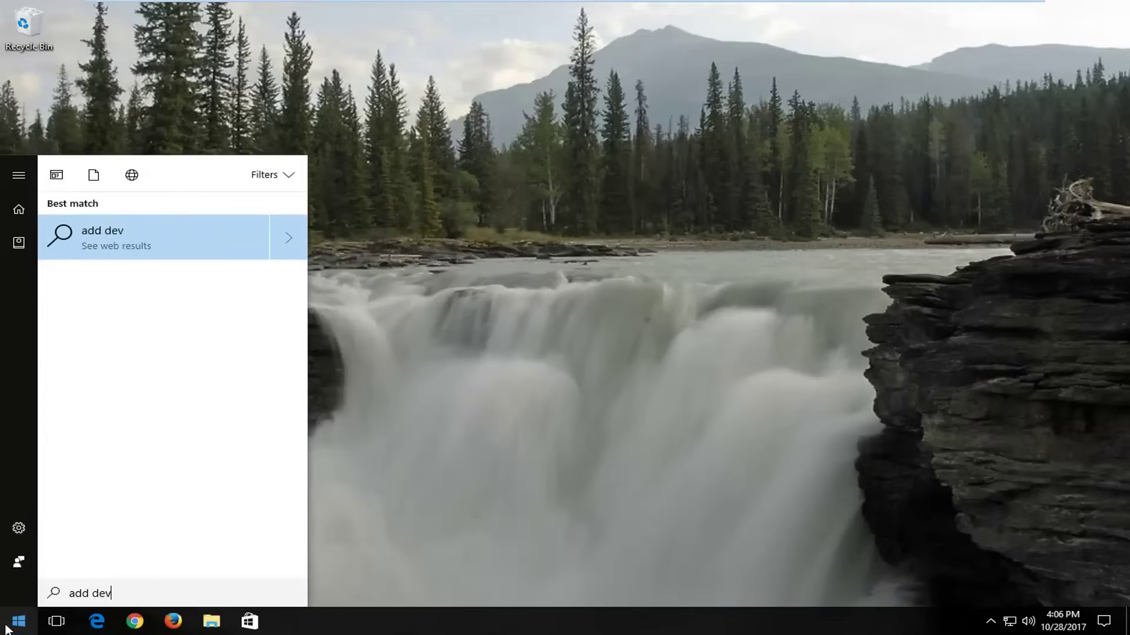
type("ice")
key("ctrl+a")
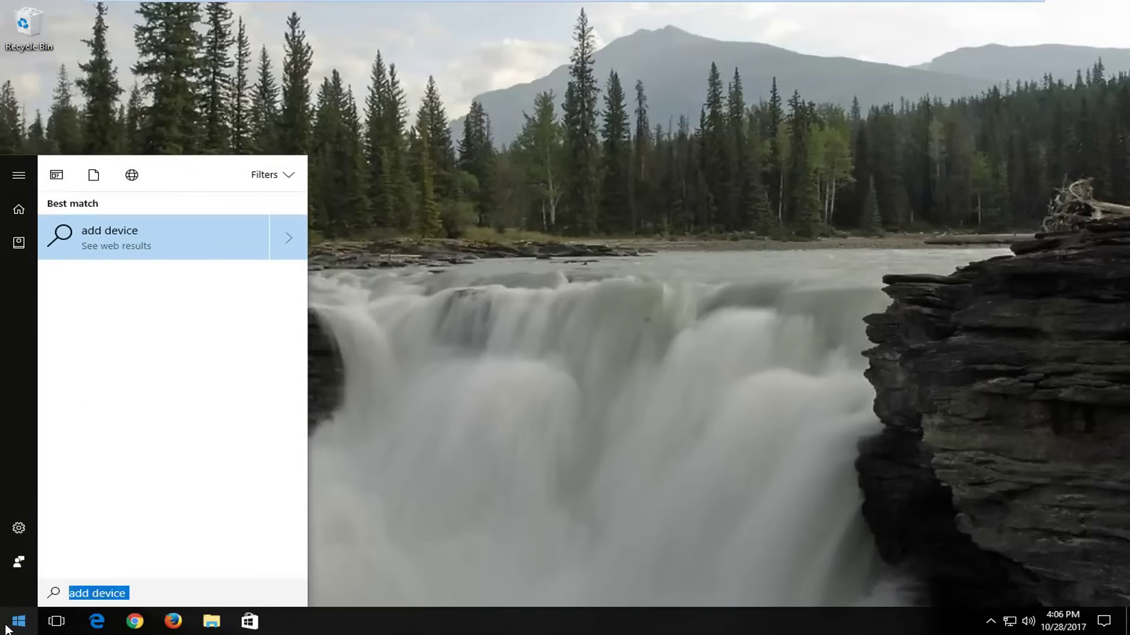
key("BackSpace")
type("c")
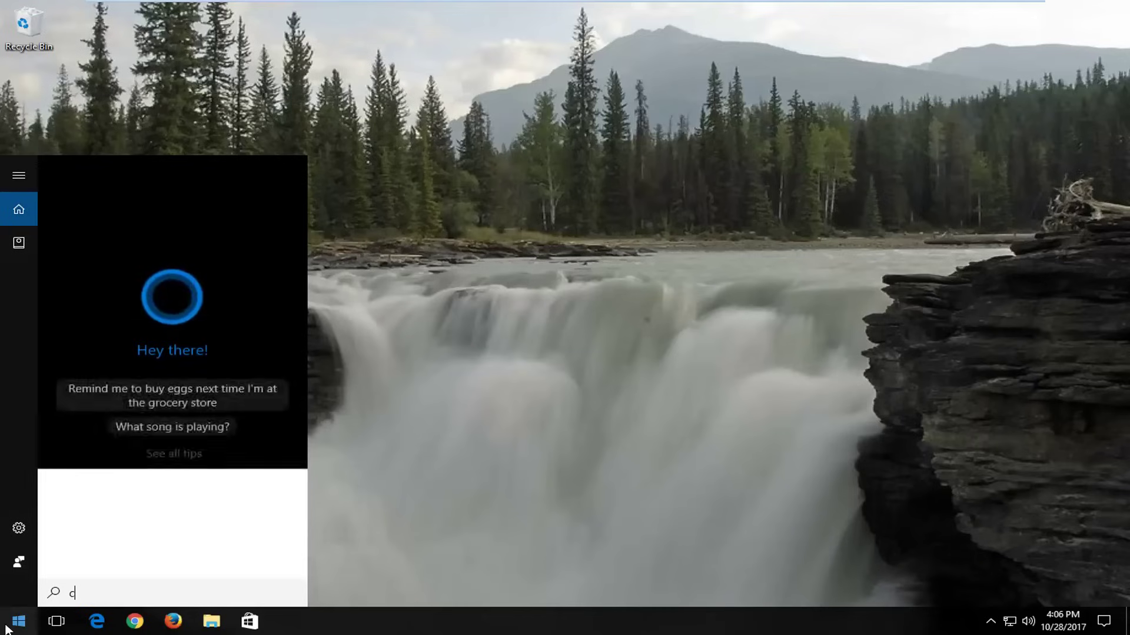
type("ontrol panel")
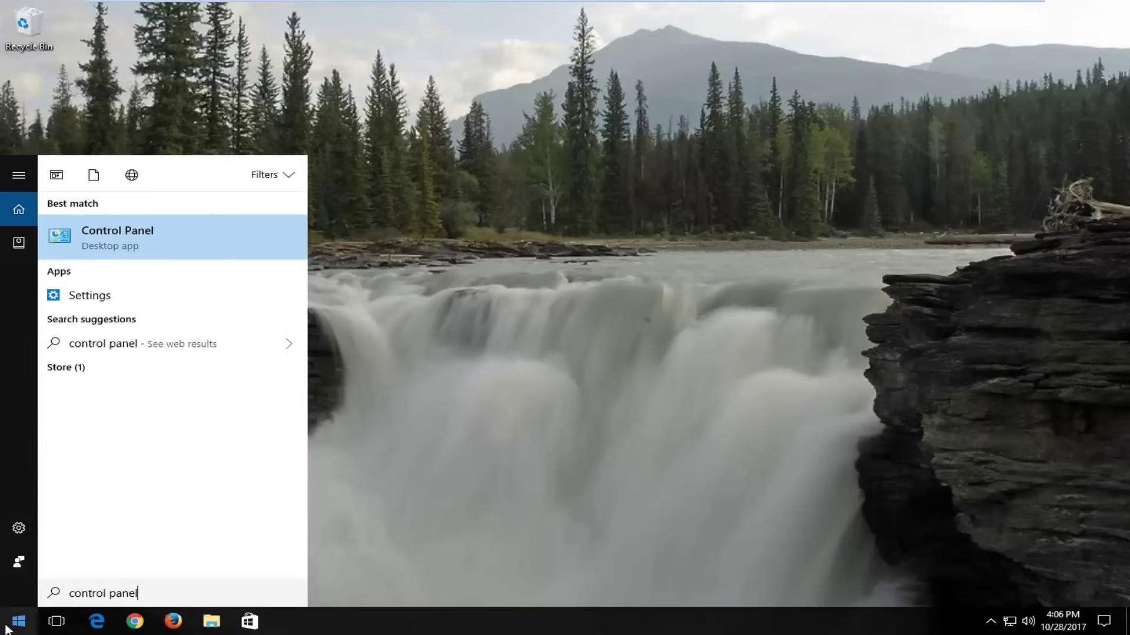
Open Control Panel, start Add a device, and switch the view to Large icons and back to Category.
left_click(153, 239)
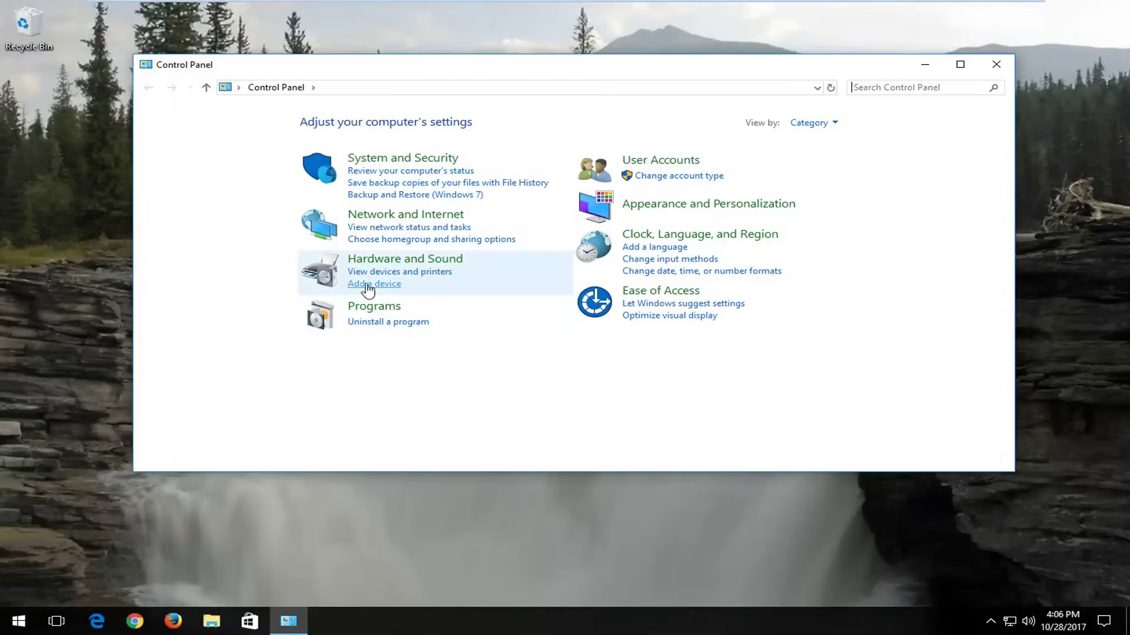
left_click(368, 288)
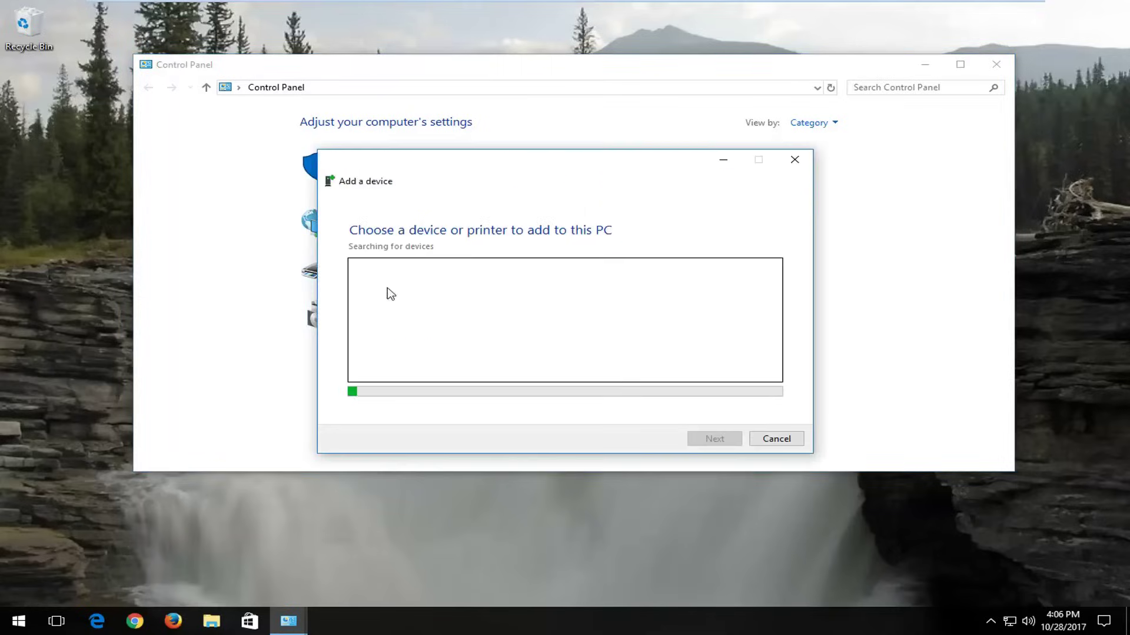
left_click(813, 124)
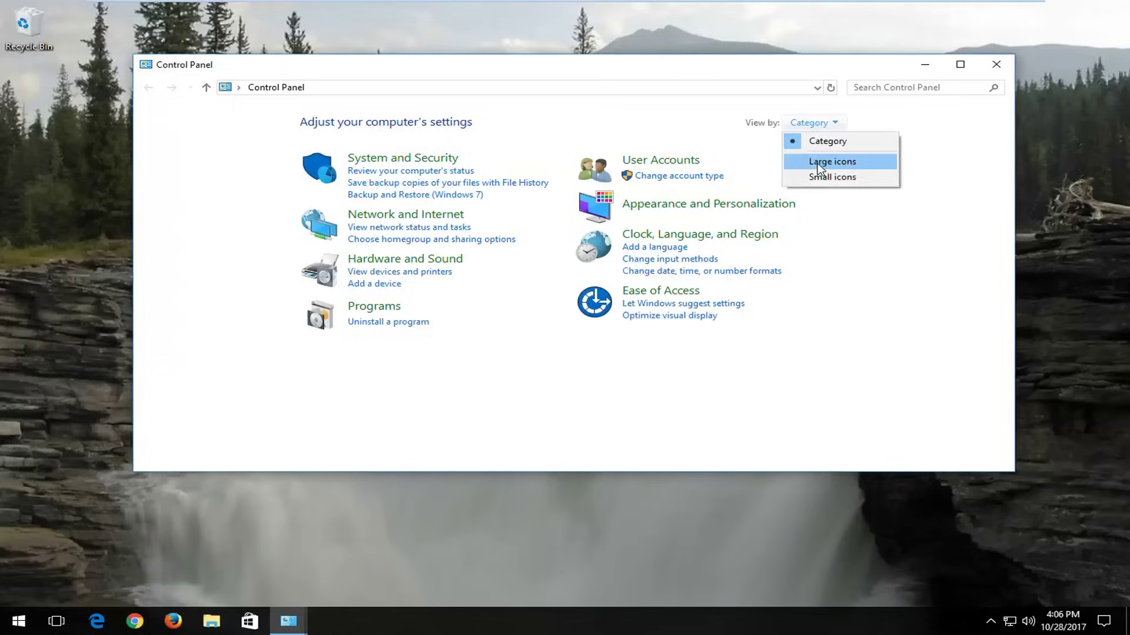
left_click(821, 142)
left_click(811, 123)
left_click(832, 161)
left_click(915, 123)
left_click(924, 141)
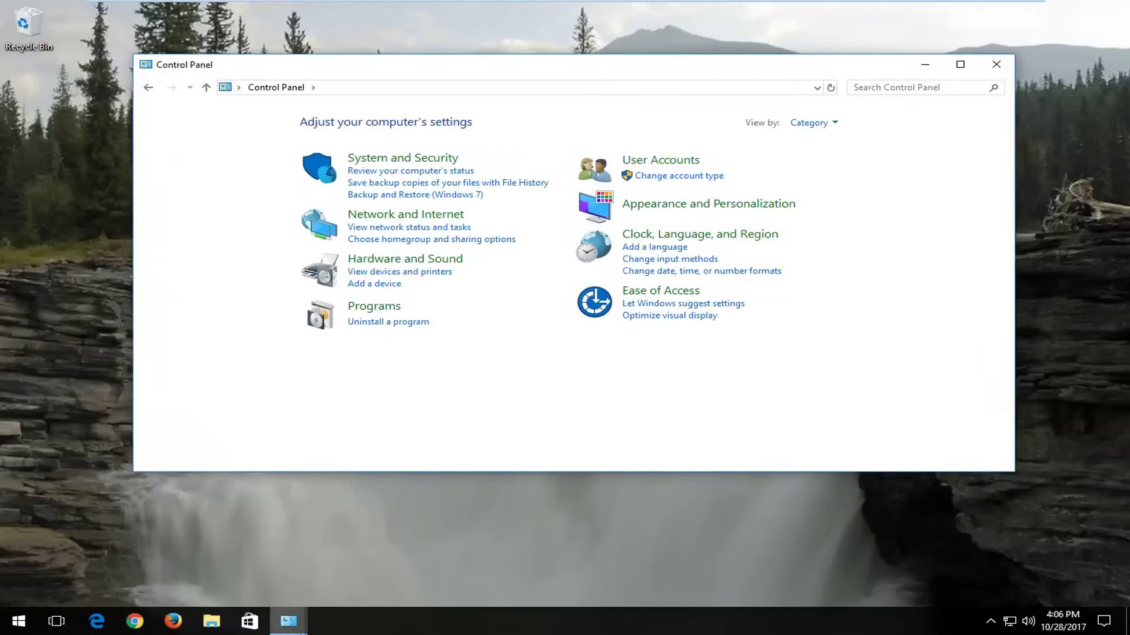
Let the Add a device search finish with no devices found, then close the help page it opened.
mouse_move(289, 621)
left_click(359, 556)
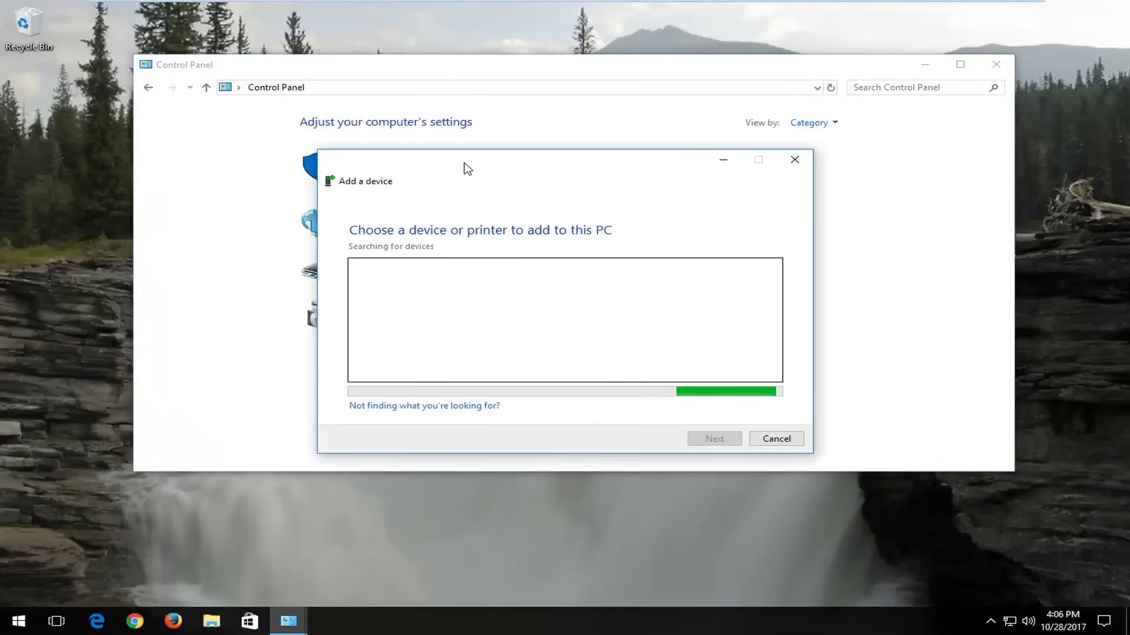
left_click_drag(461, 168, 442, 127)
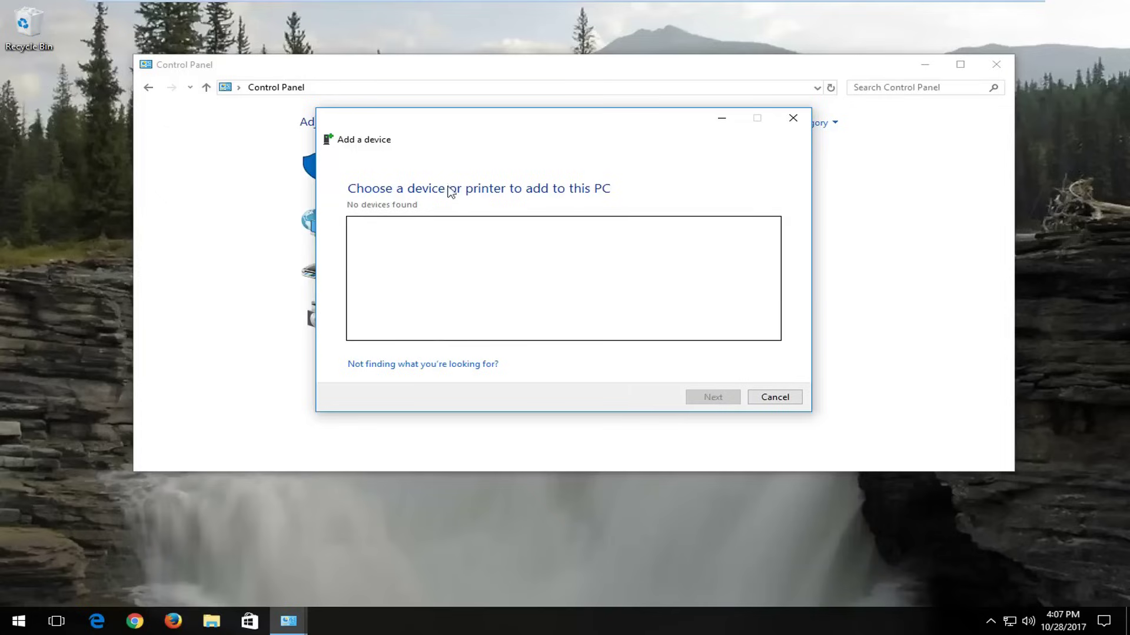
left_click(392, 365)
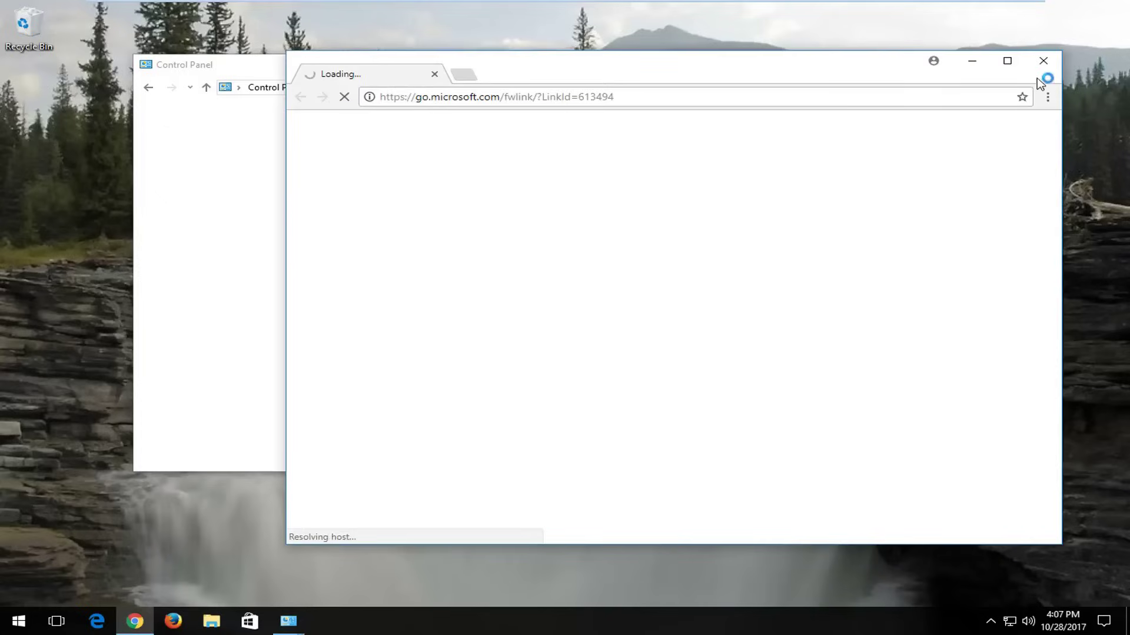
left_click(1044, 59)
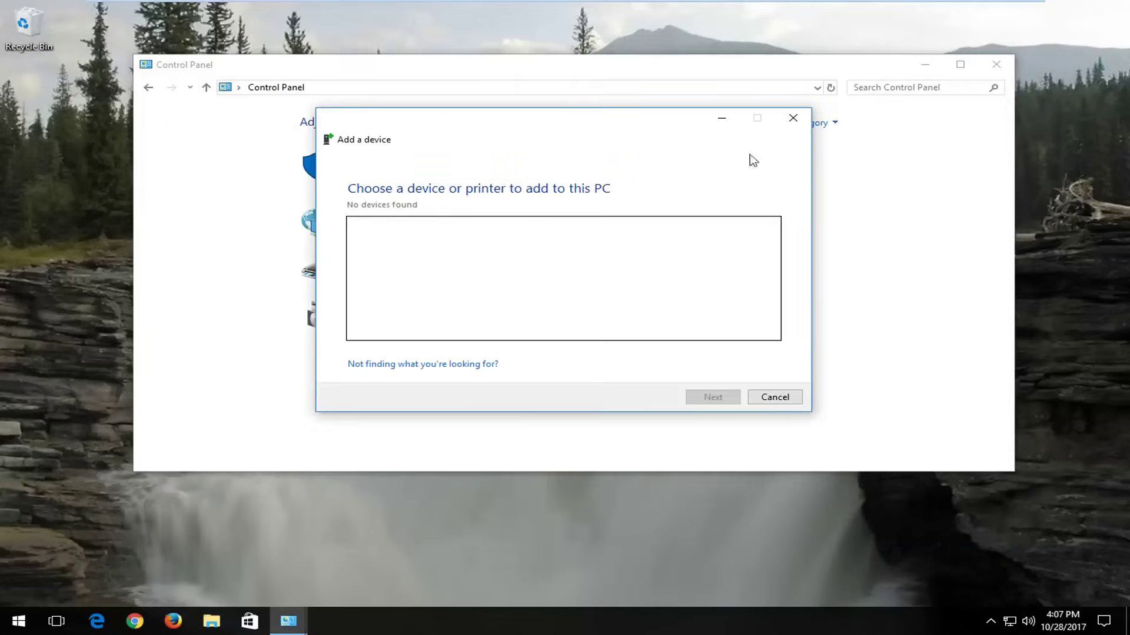
Cancel the device search and open Hardware and Sound's Advanced printer setup, choosing 'The printer that I want isn't listed'.
left_click(775, 399)
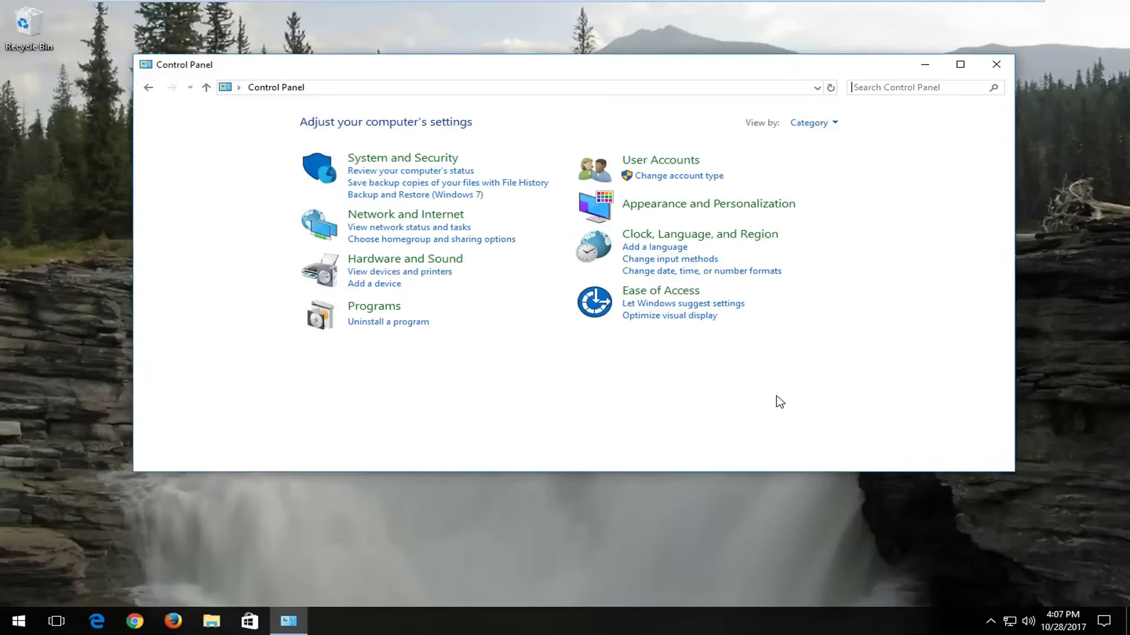
left_click(391, 260)
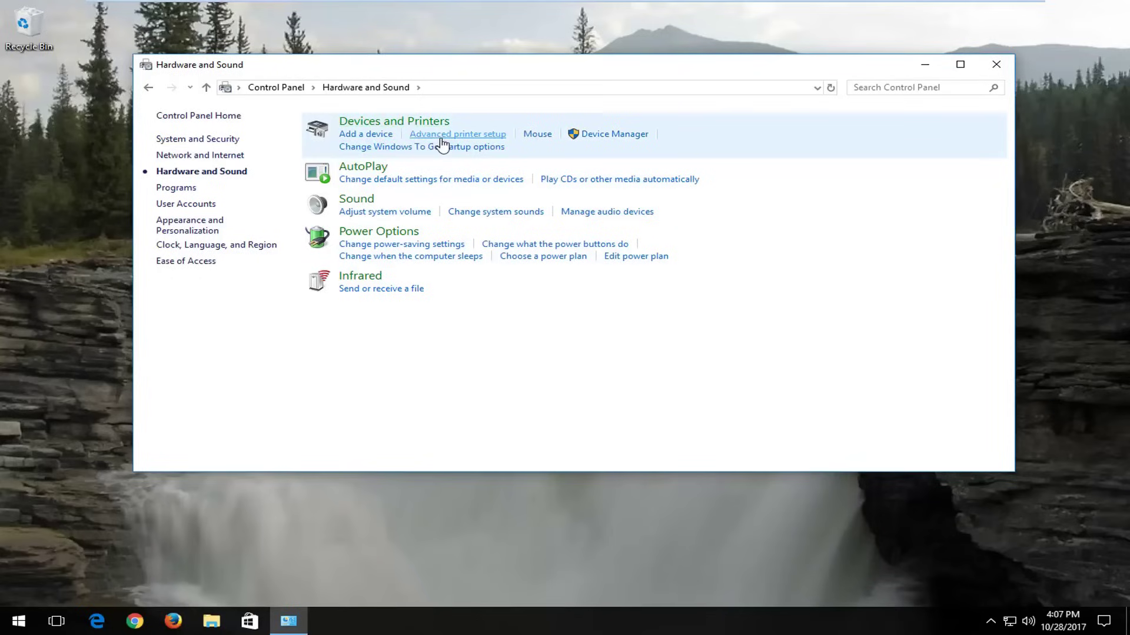
left_click(492, 135)
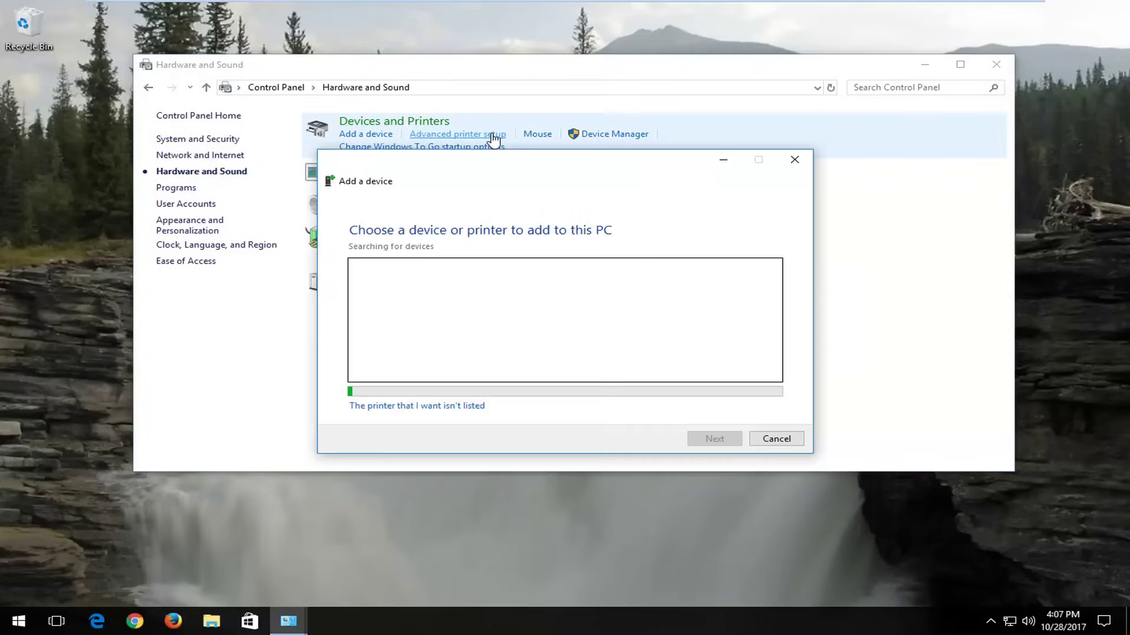
left_click_drag(468, 173, 463, 144)
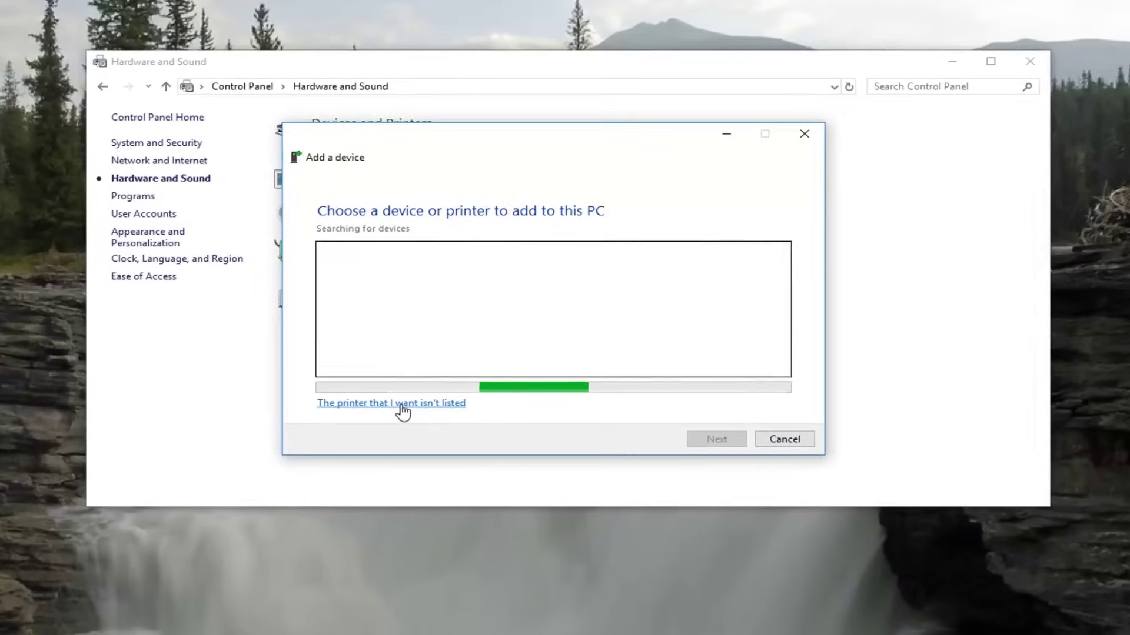
left_click(393, 398)
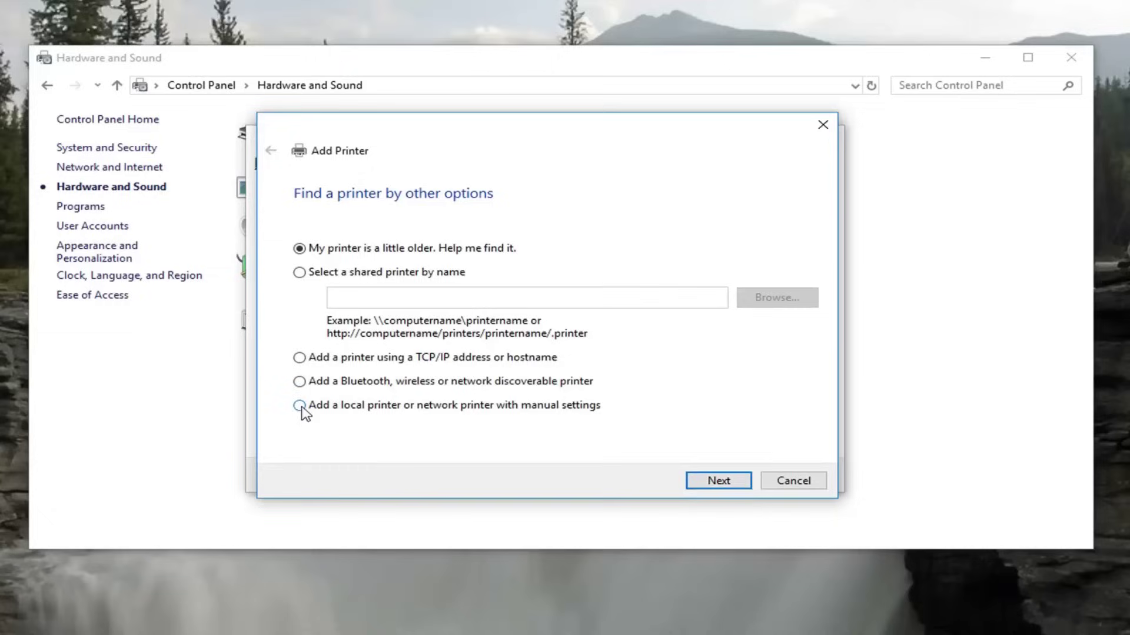
Add a local printer with manual settings, keeping LPT1 as the port.
left_click(299, 405)
left_click(709, 484)
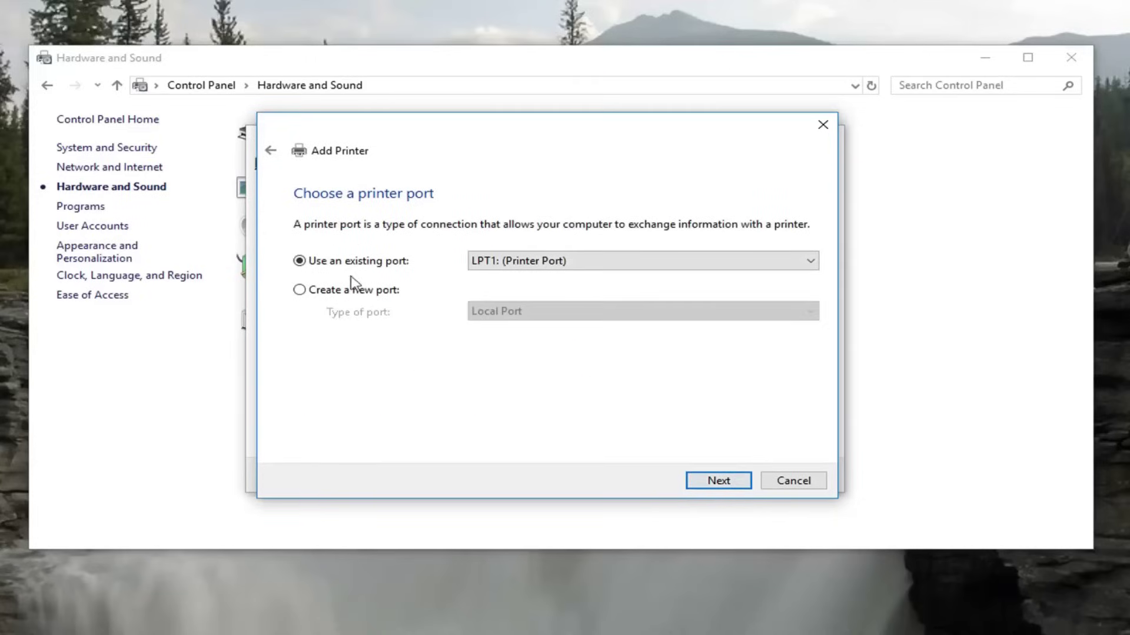
left_click(556, 269)
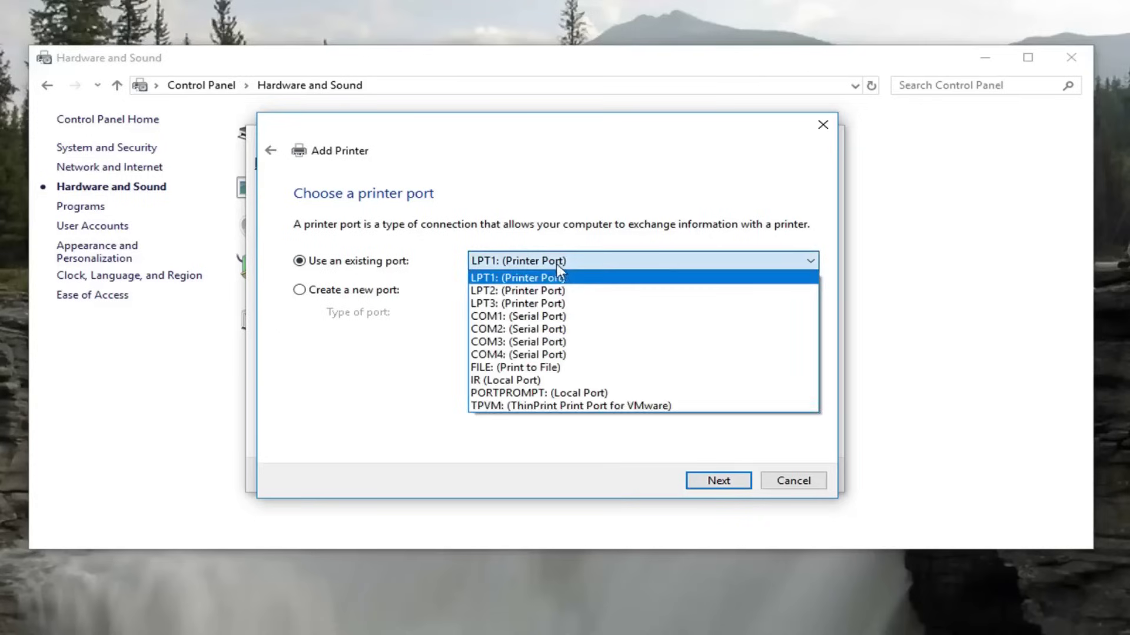
left_click(554, 274)
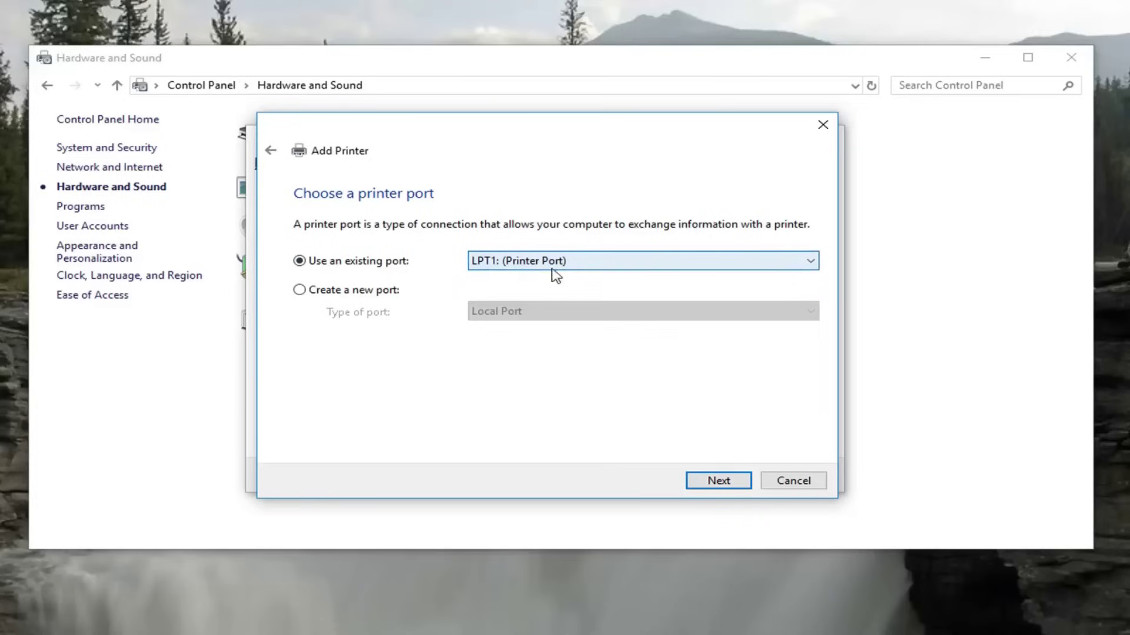
left_click(718, 483)
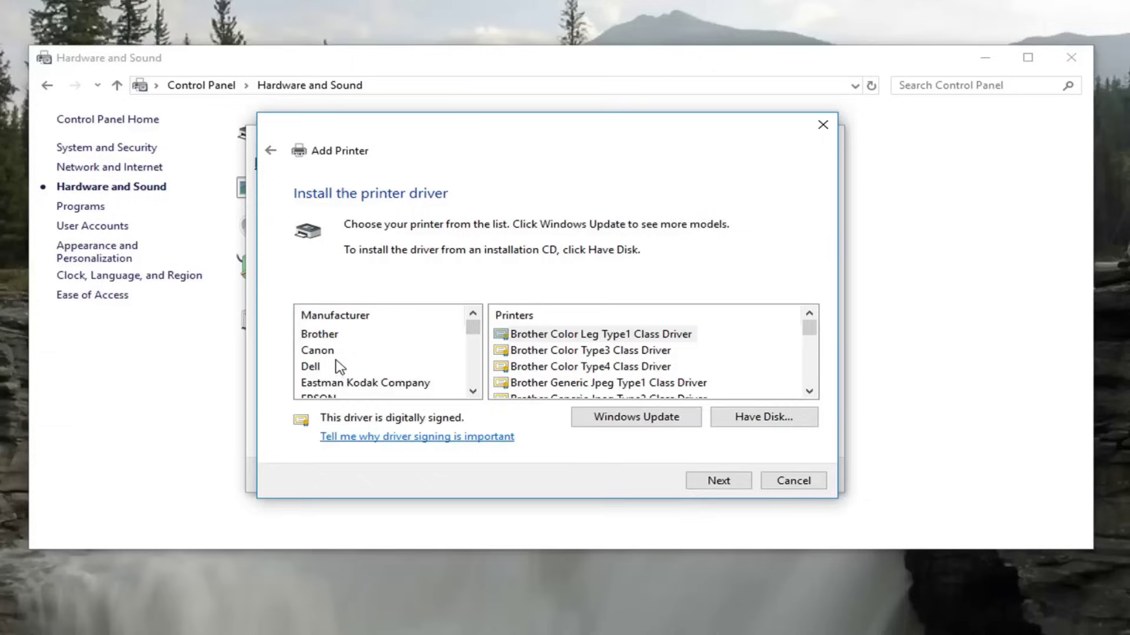
Pick Canon as manufacturer and the Canon LBP8610/8620/8630 Class Driver as the printer driver.
mouse_move(473, 333)
left_mouse_down()
mouse_move(469, 350)
mouse_move(472, 324)
left_mouse_up()
left_click(318, 352)
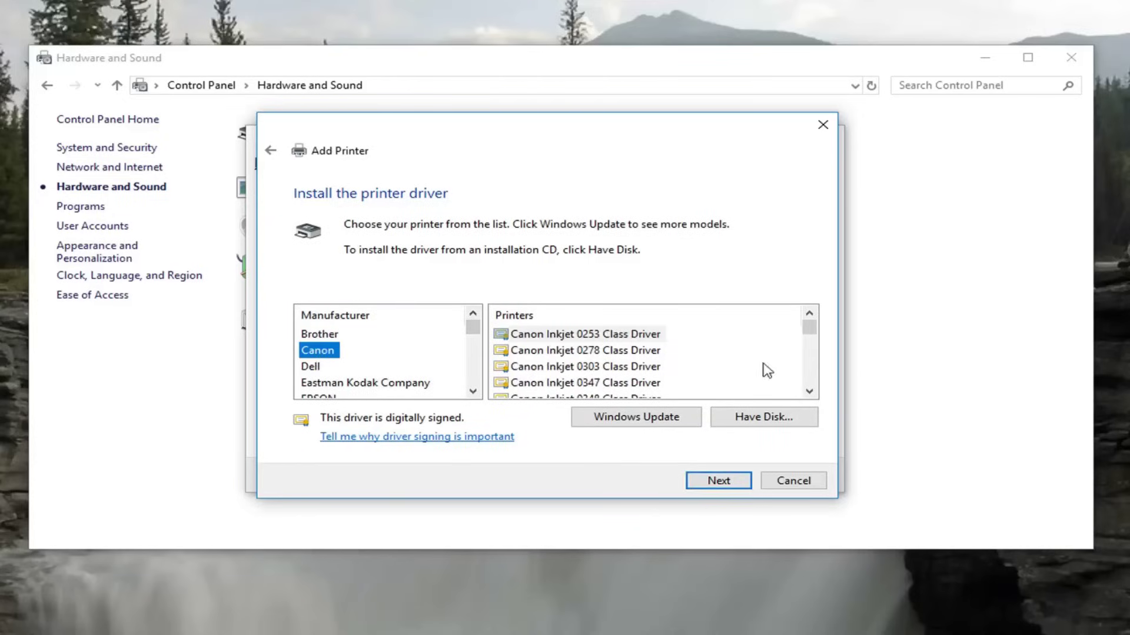
left_click_drag(810, 328, 809, 381)
left_click(641, 333)
scroll(653, 367, "up", 2)
left_click(593, 352)
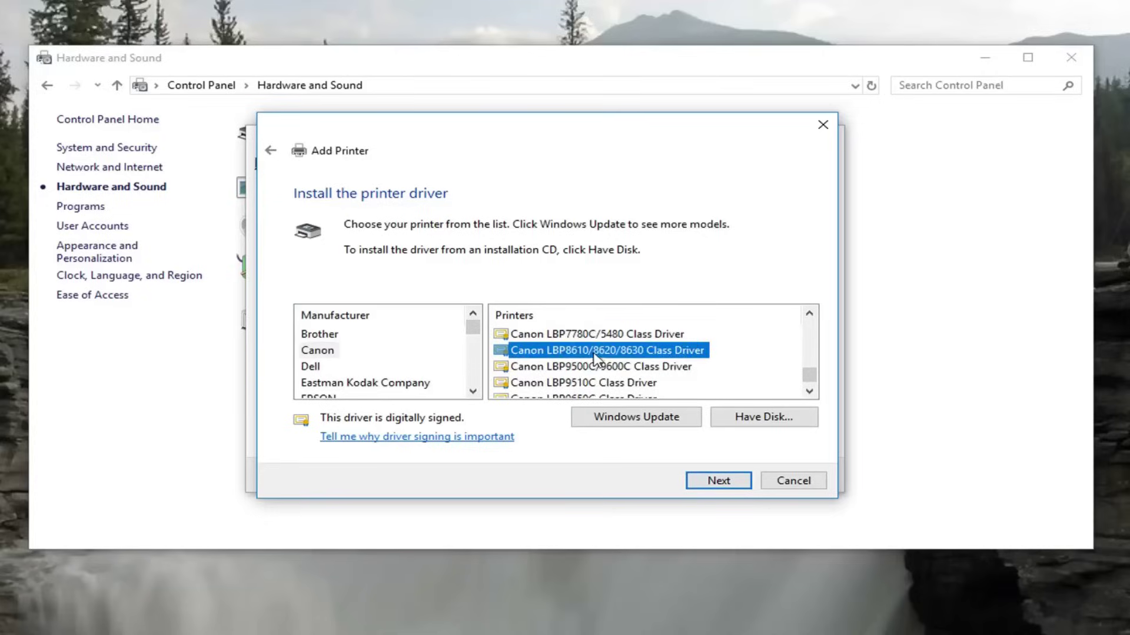
scroll(603, 362, "up", 1)
scroll(612, 371, "down", 1)
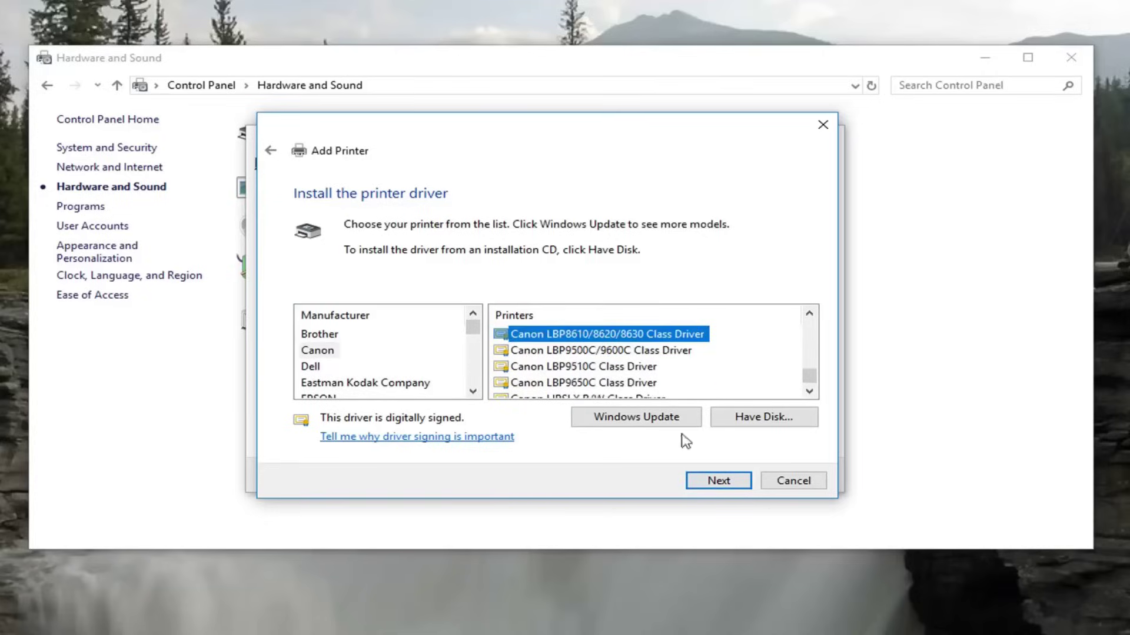
left_click(706, 482)
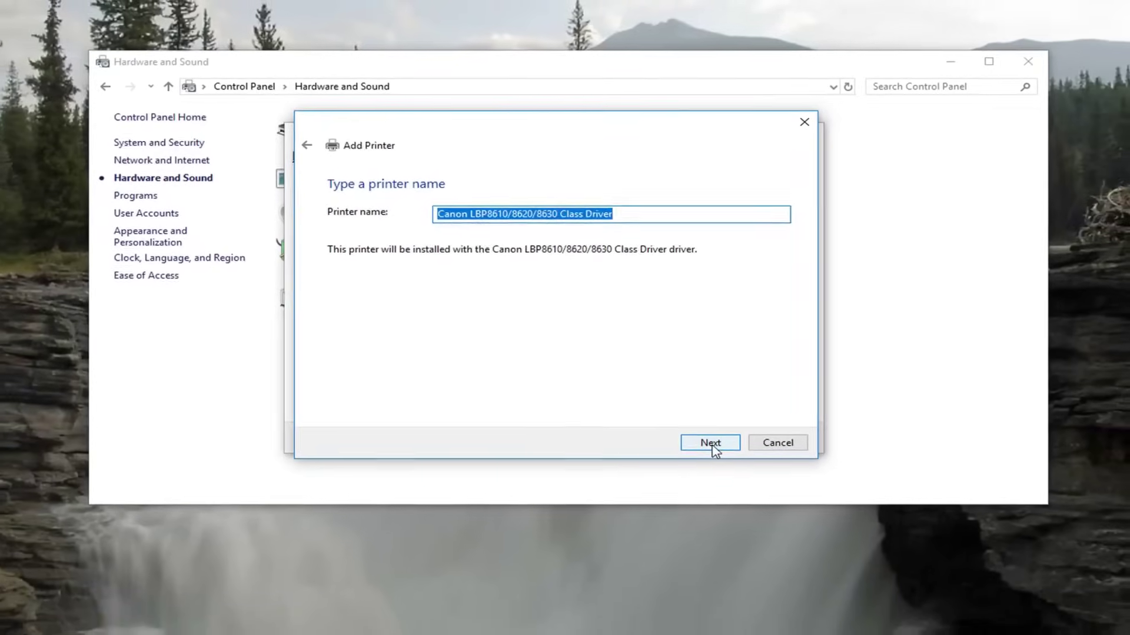
Install the Canon LBP8610/8620/8630 Class Driver printer under its default name and close Hardware and Sound.
left_click(710, 443)
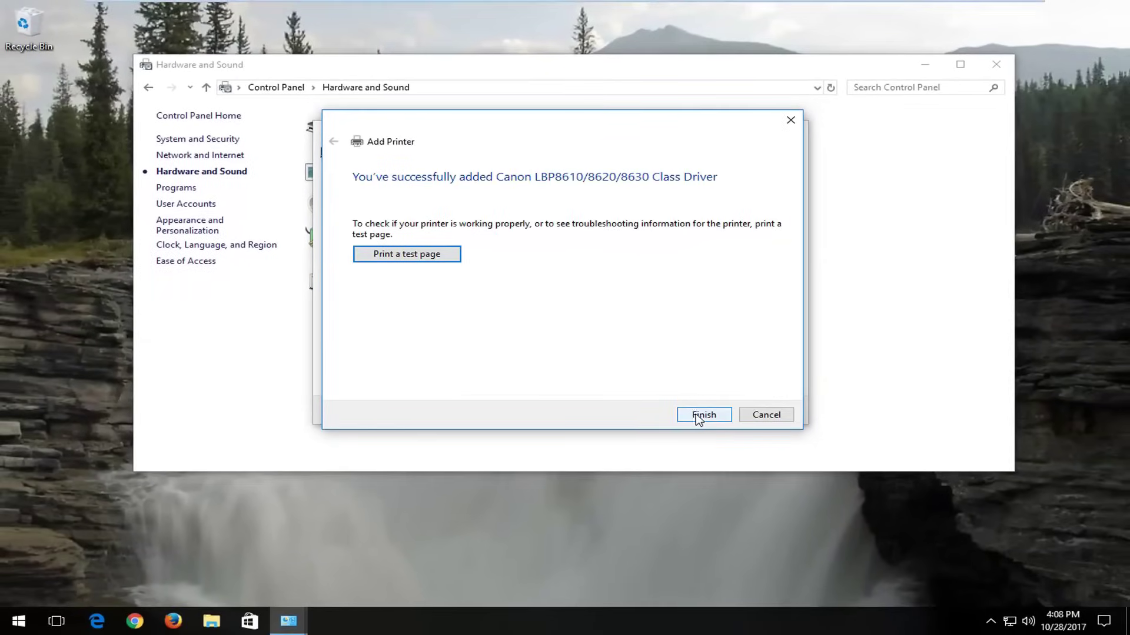
left_click(704, 416)
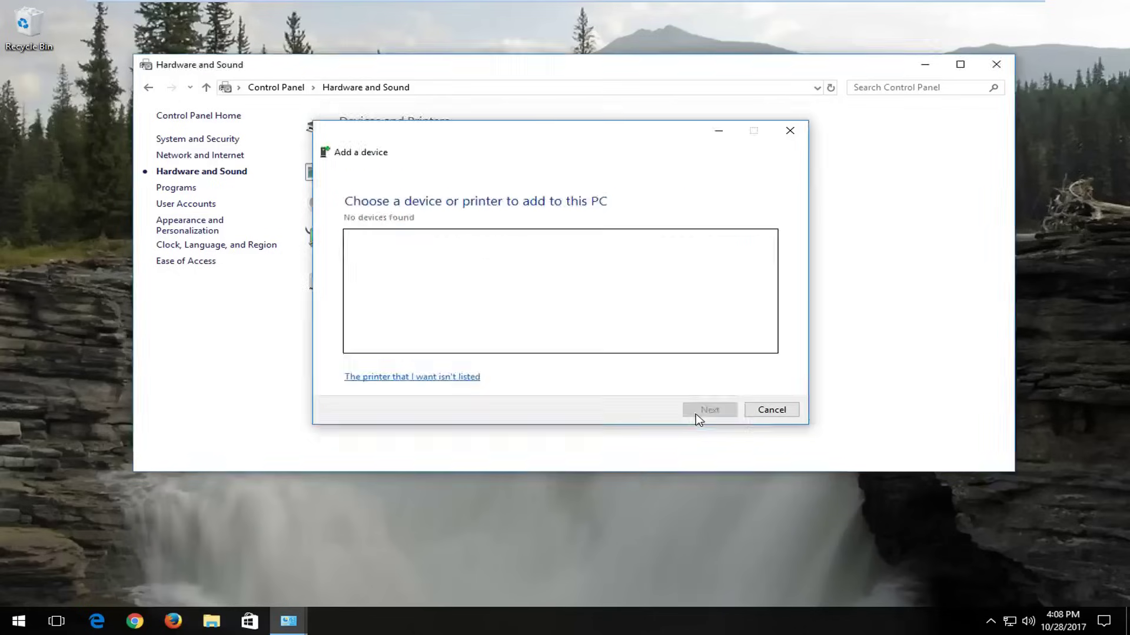
left_click(993, 66)
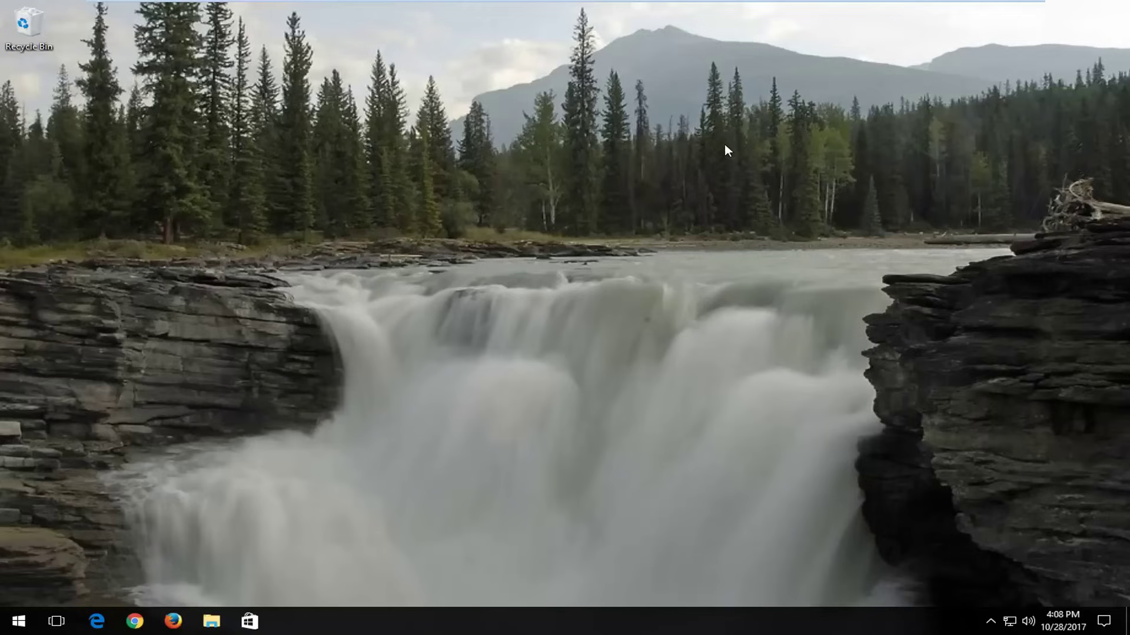
Google 'canon pixma mg3620' in Chrome, block the location request, and open Canon USA's support result.
left_click(137, 622)
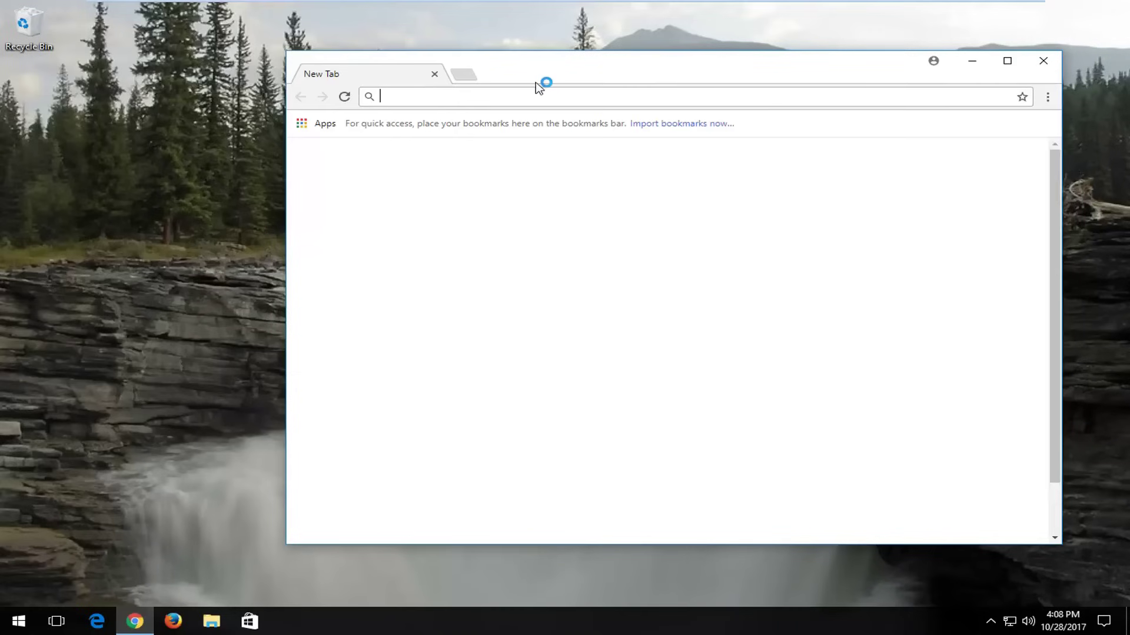
type("google.com")
key("Return")
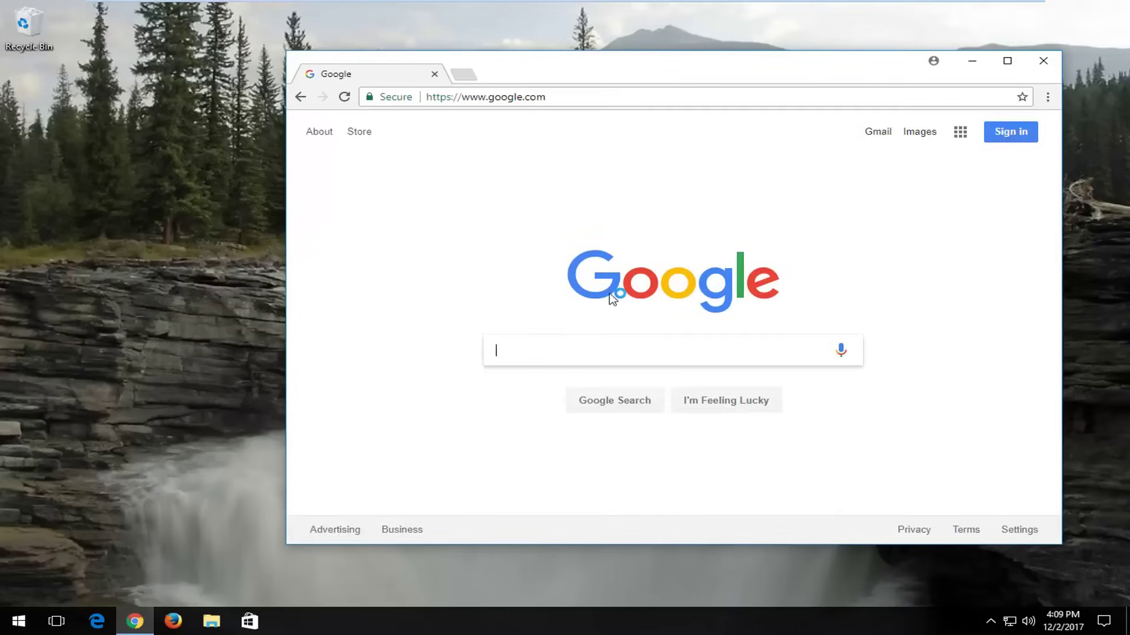
type("canon p")
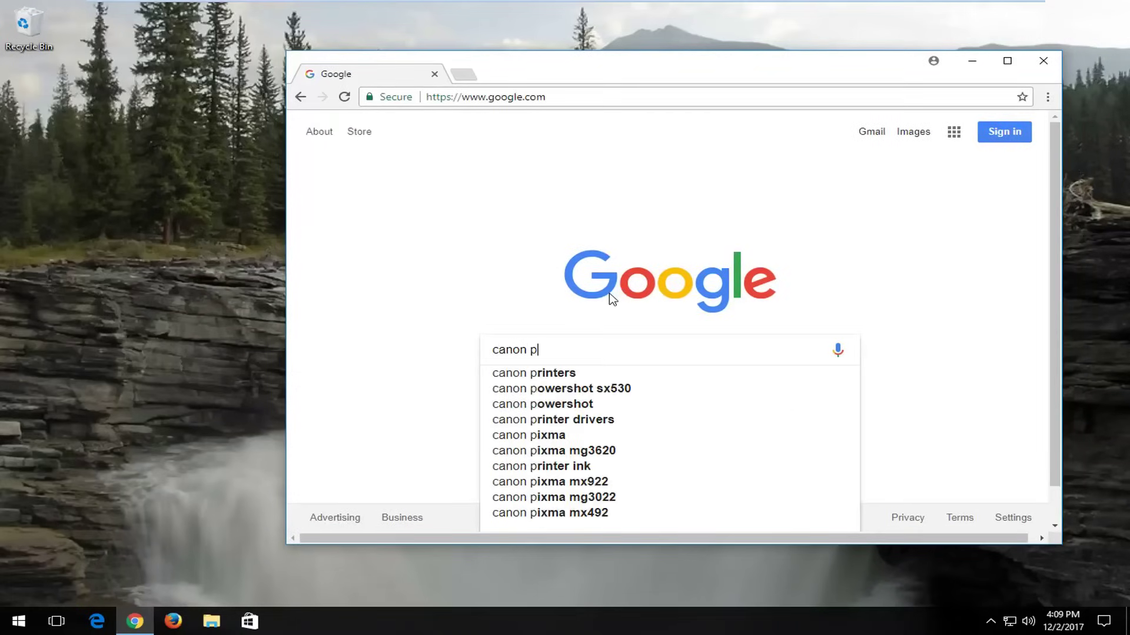
type("ixma")
key("Down")
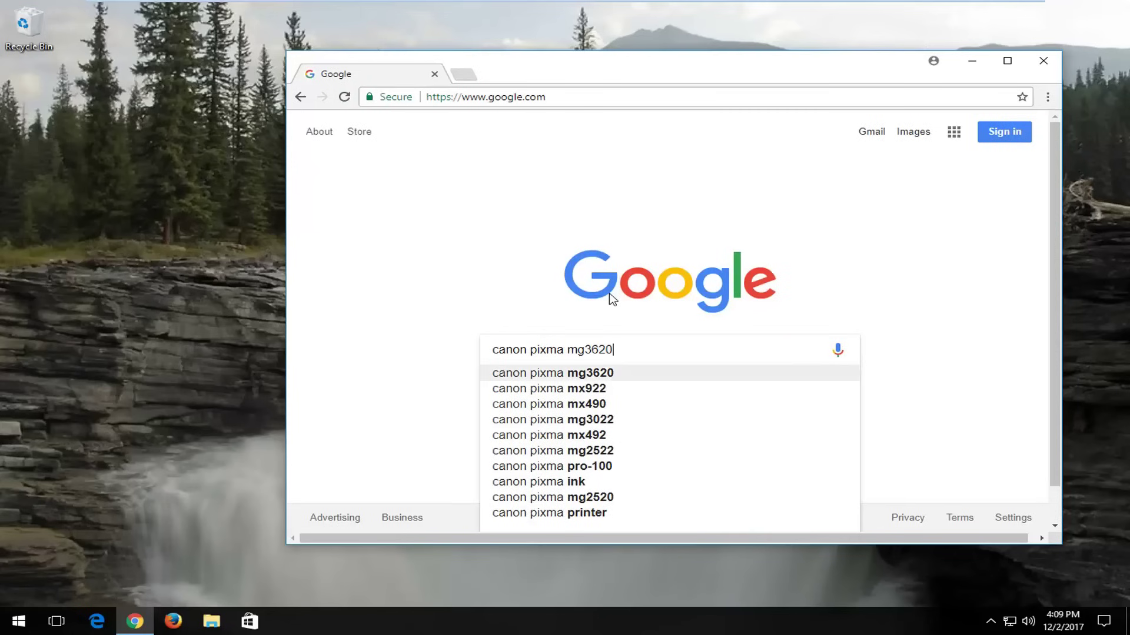
key("Return")
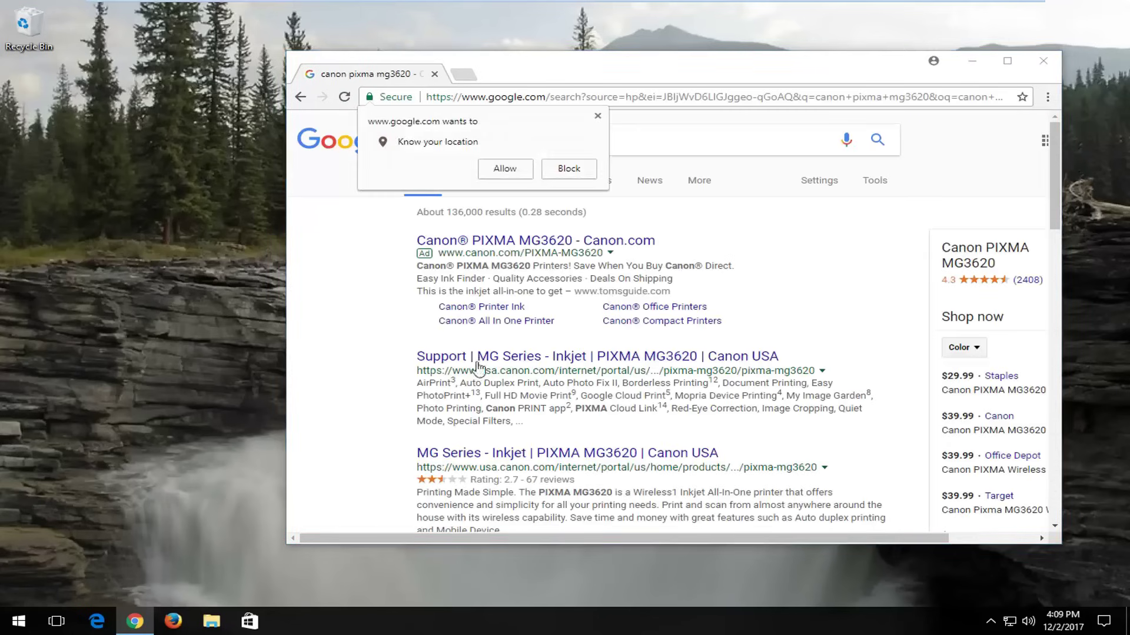
left_click(585, 121)
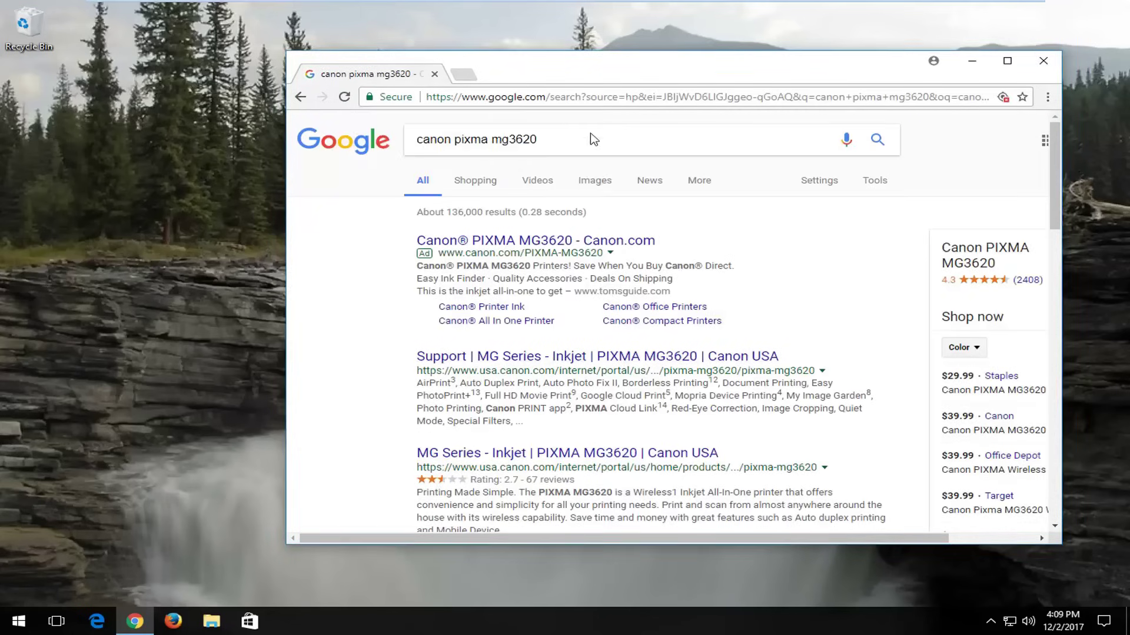
left_click(463, 368)
Maximize Chrome, start the MG3600 series driver download from Drivers & Downloads, and close Chrome.
left_click(1008, 62)
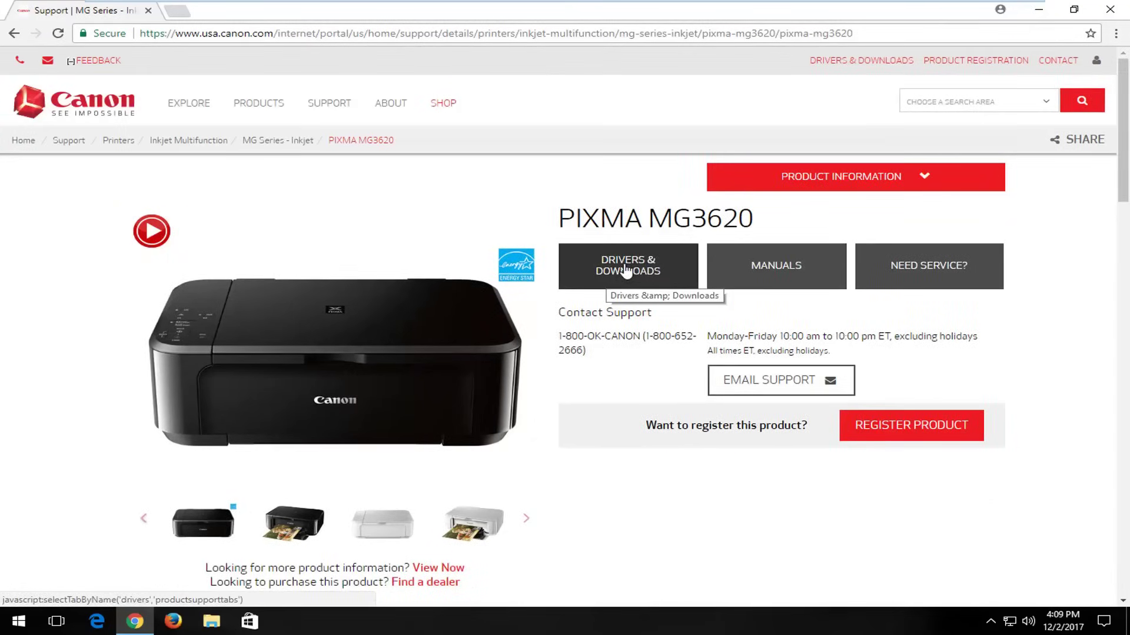
left_click(629, 270)
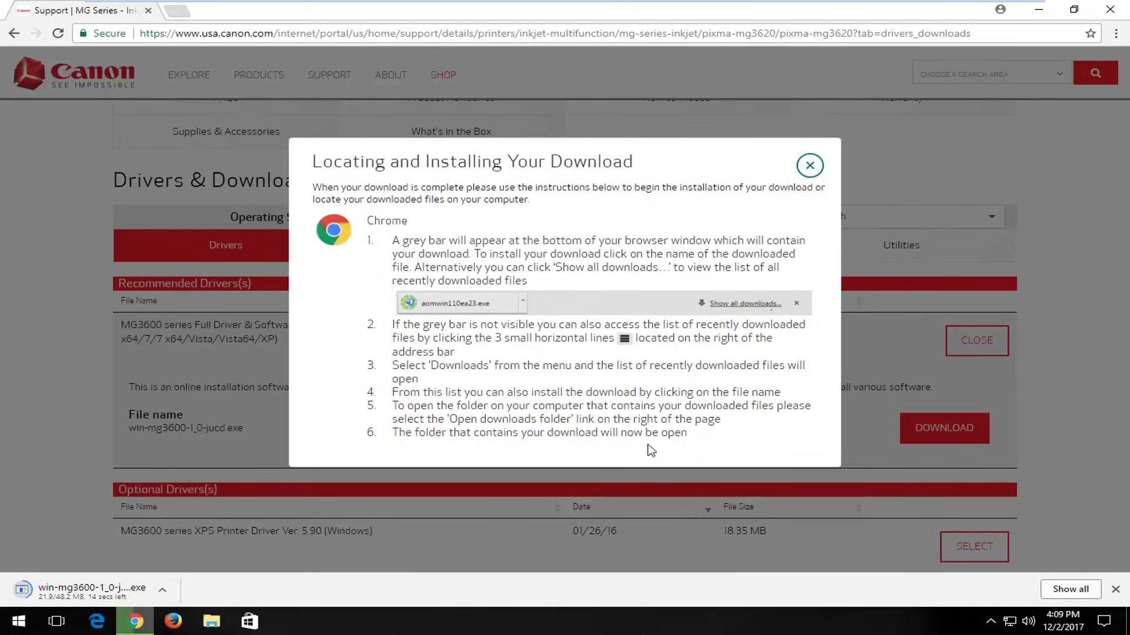
left_click(1110, 9)
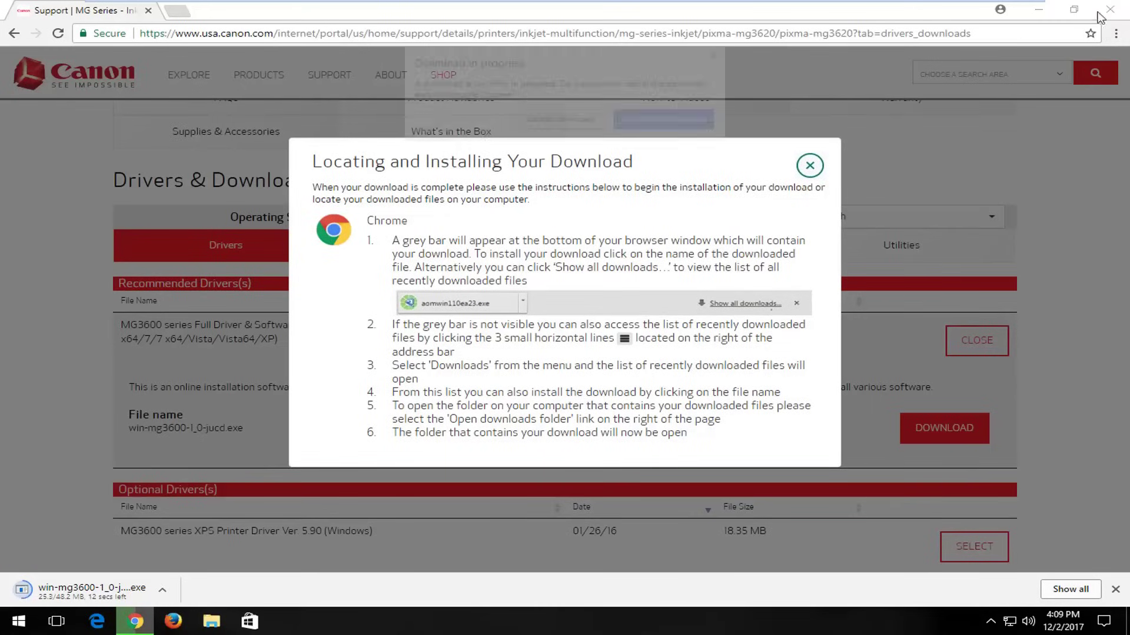
left_click(569, 121)
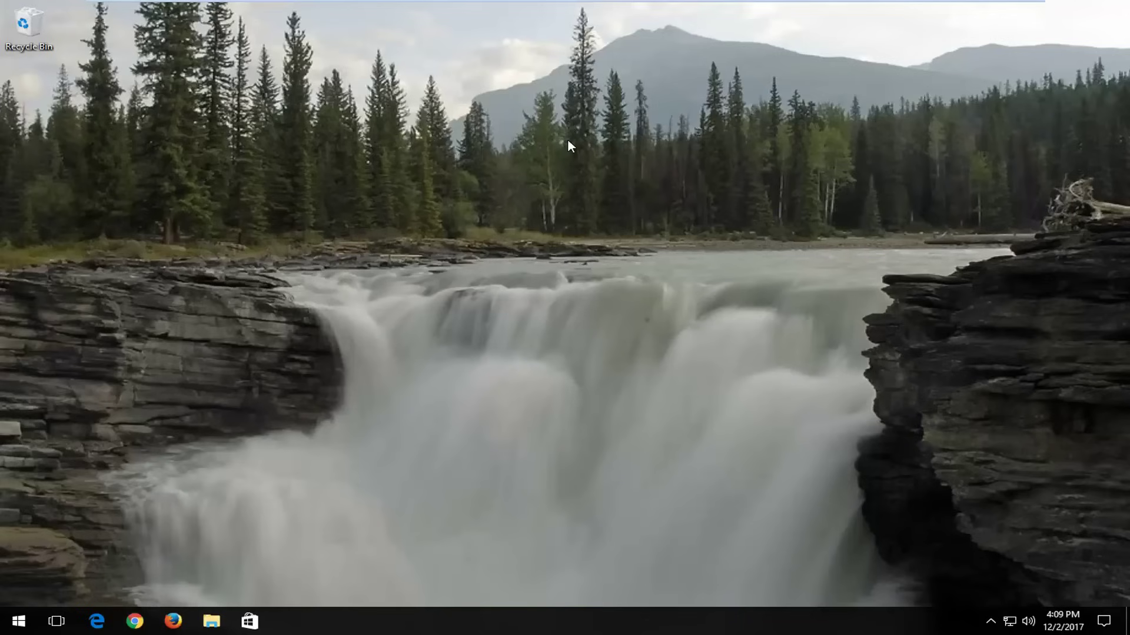